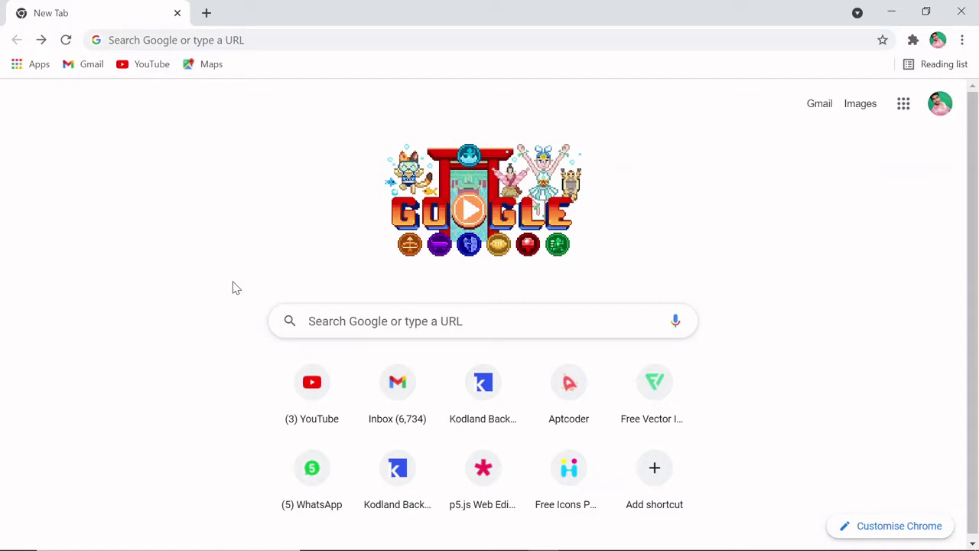
# Step: Search Google for 'mysql' and open the official MySQL website
pyautogui.scroll(-1, 730, 327)
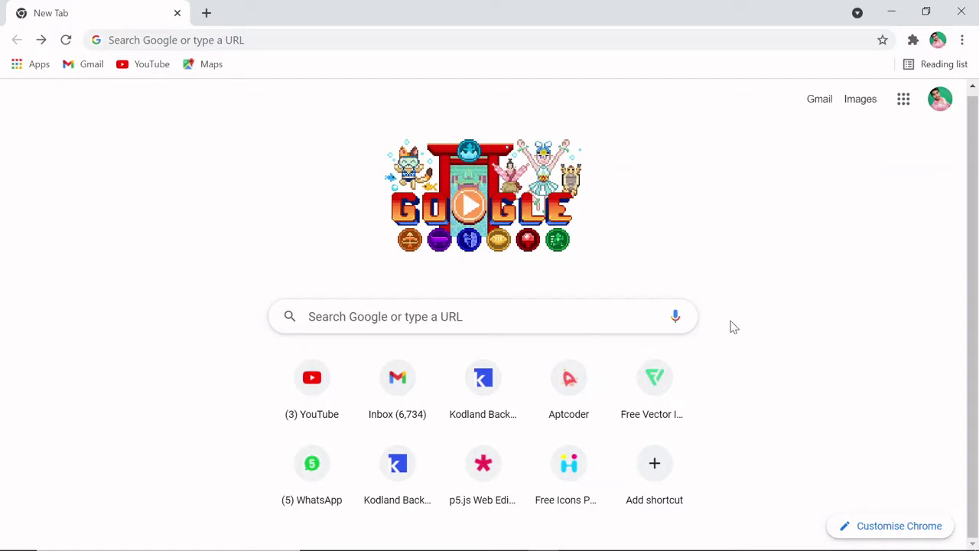
pyautogui.click(474, 317)
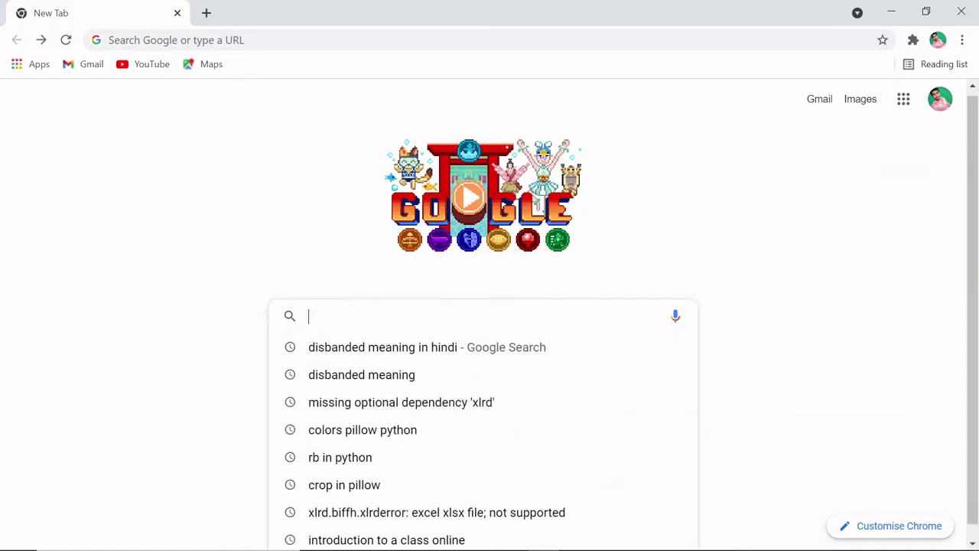
pyautogui.write('mysql')
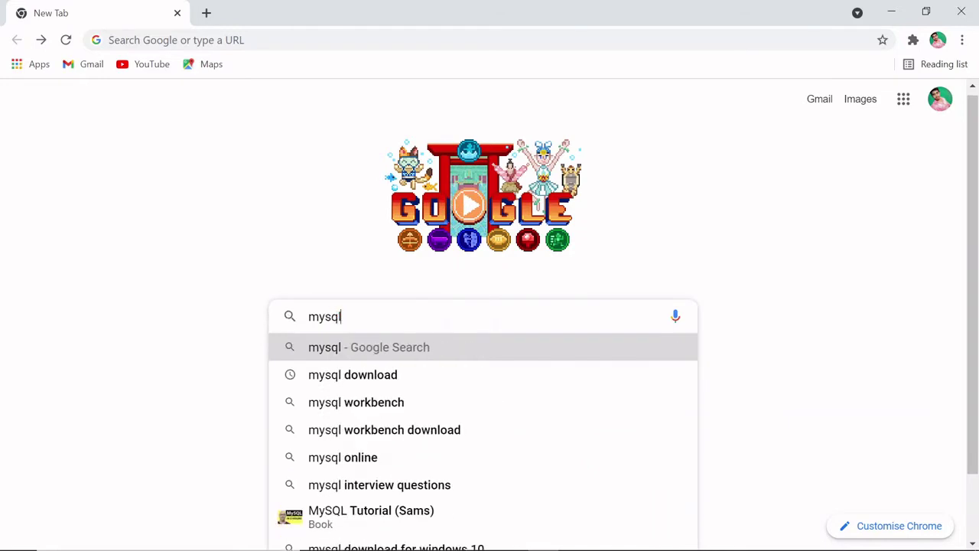
pyautogui.press('Return')
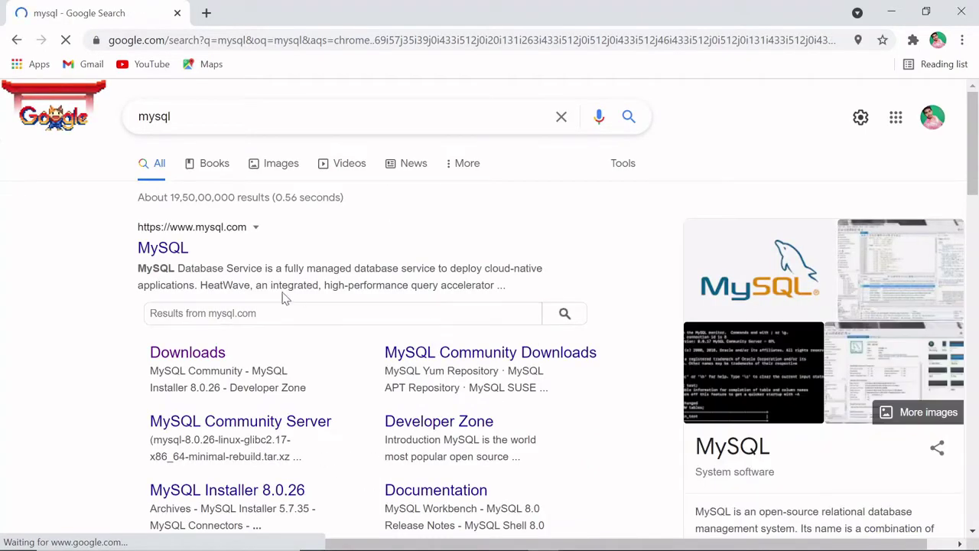
pyautogui.click(171, 252)
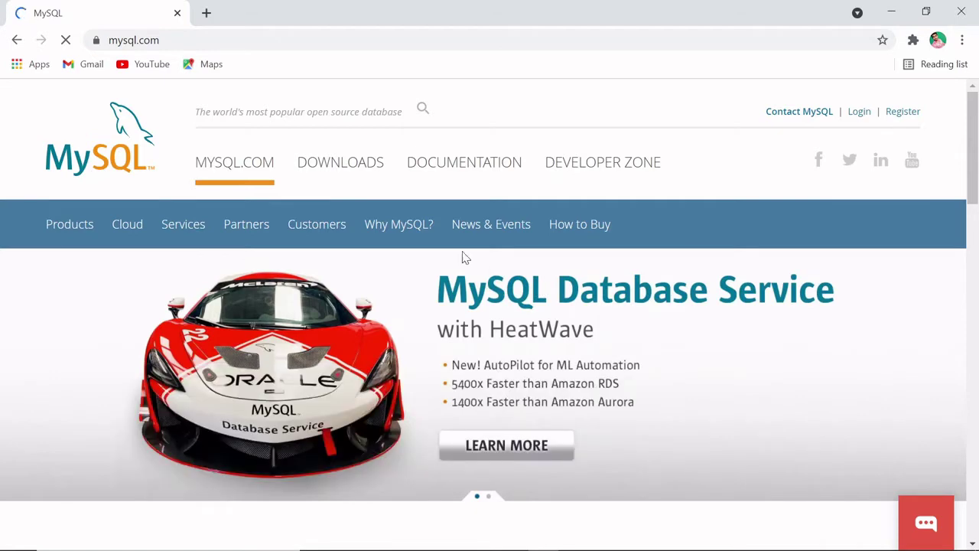
# Step: Go from mysql.com's Downloads page to MySQL Community (GPL) Downloads
pyautogui.click(341, 173)
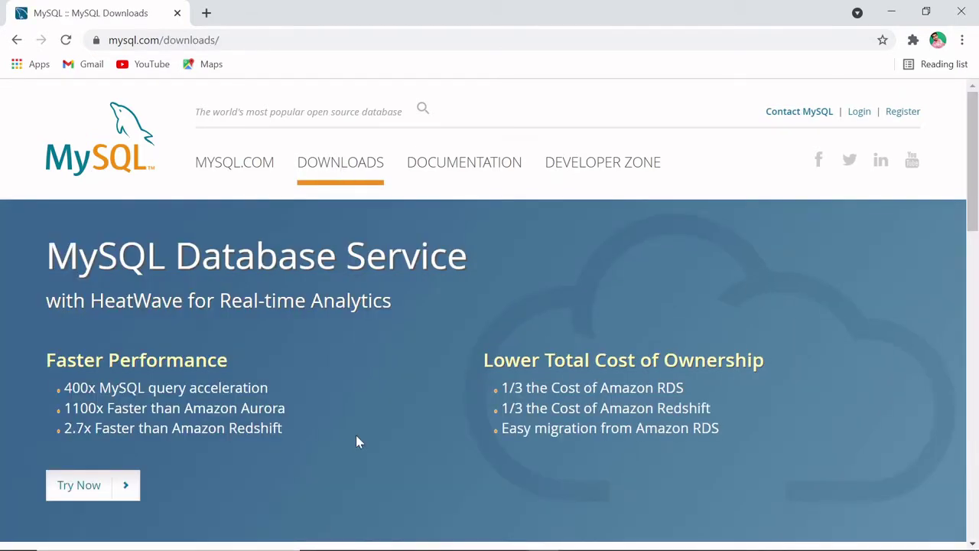
pyautogui.scroll(-4, 356, 436)
pyautogui.scroll(-3, 356, 442)
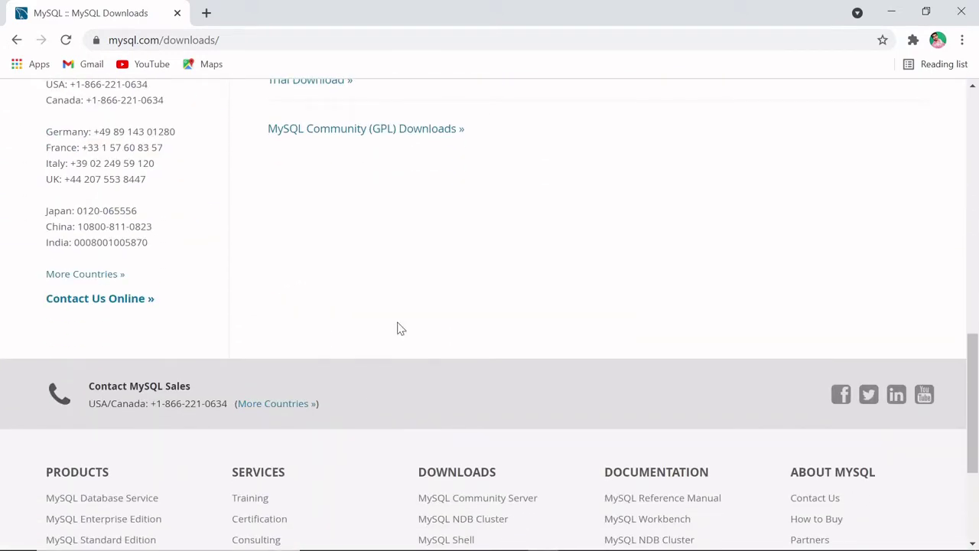
pyautogui.click(353, 137)
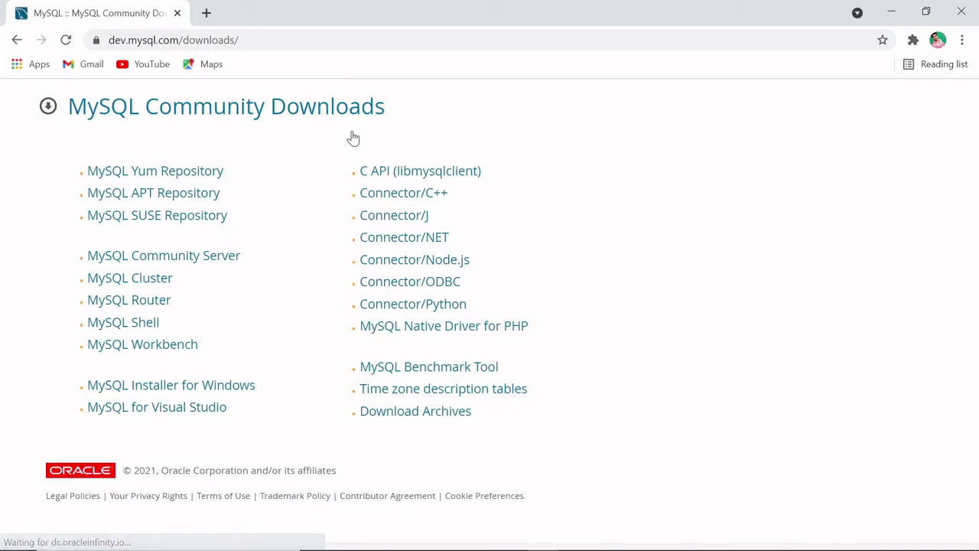
# Step: Download the 2.4M MySQL Installer for Windows web installer without signing in, and launch it
pyautogui.click(242, 395)
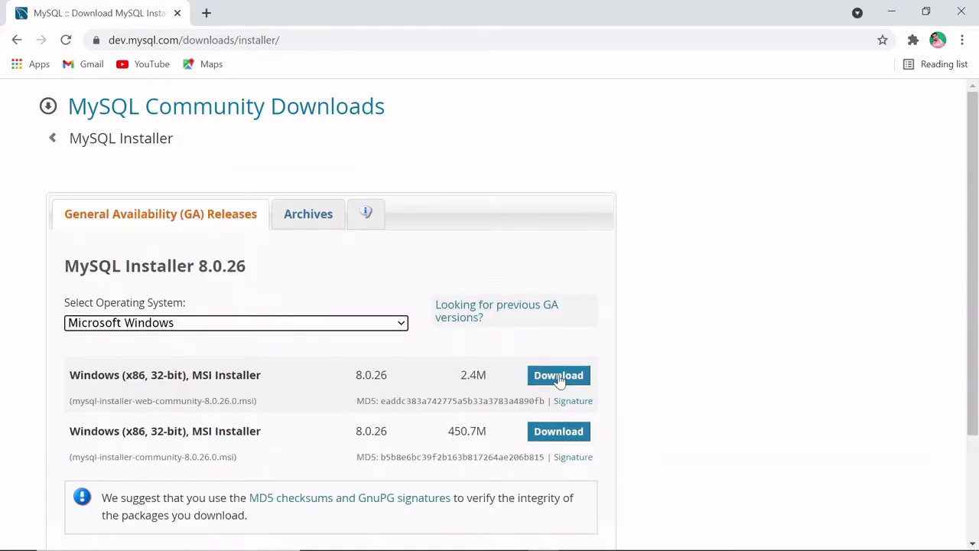
pyautogui.click(559, 378)
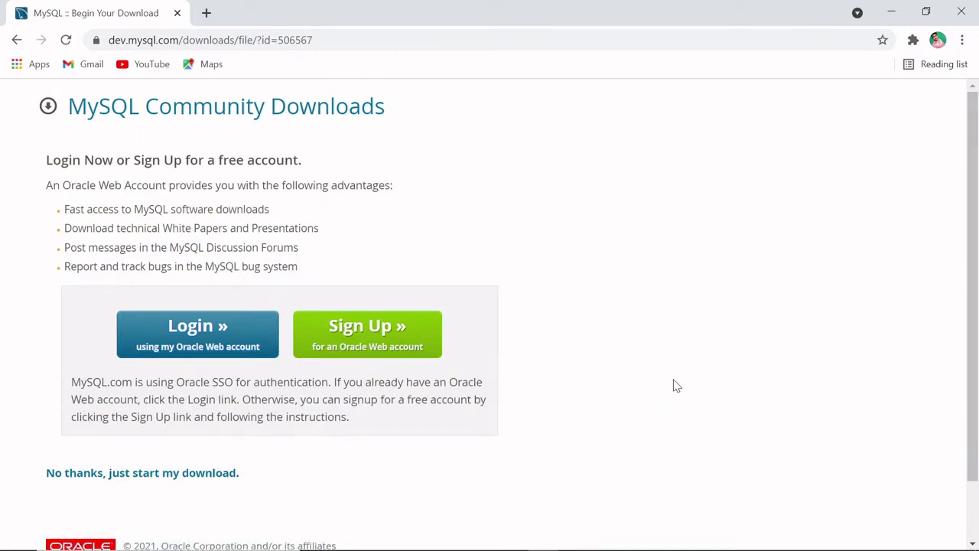
pyautogui.click(142, 474)
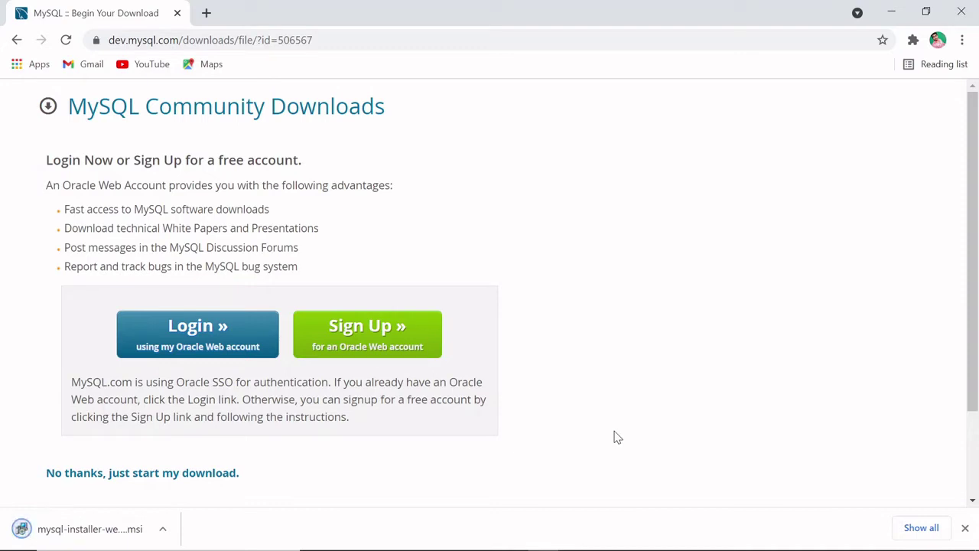
pyautogui.click(108, 536)
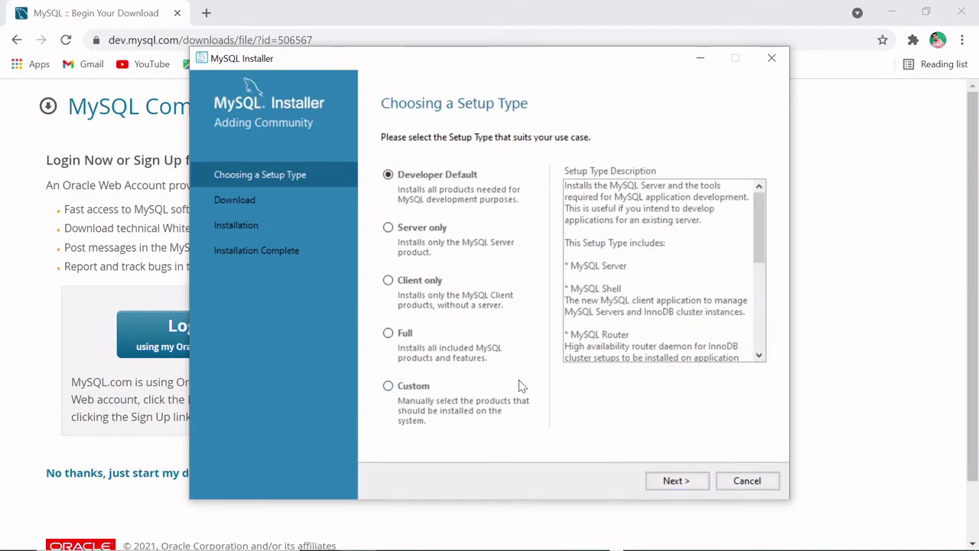
# Step: Choose the Custom setup type and continue to product selection
pyautogui.click(387, 387)
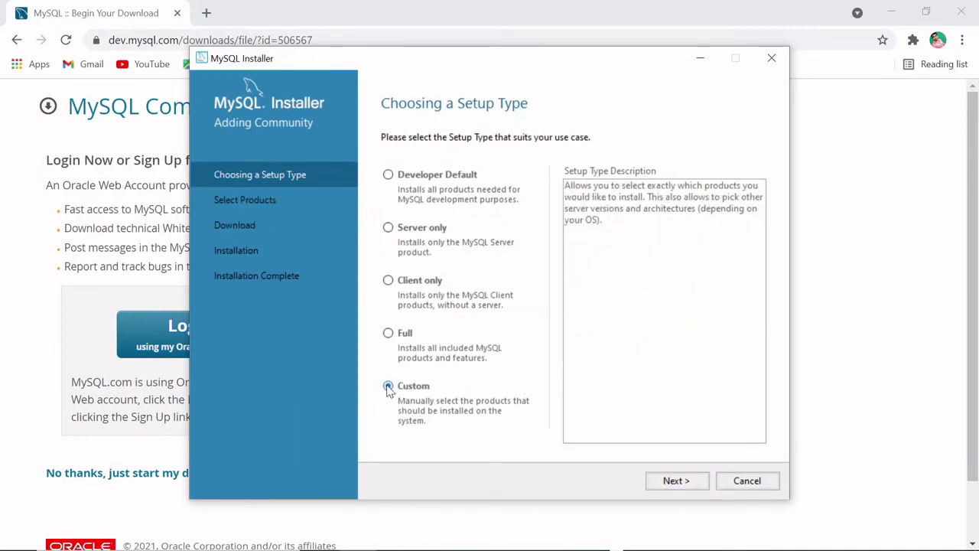
pyautogui.click(693, 480)
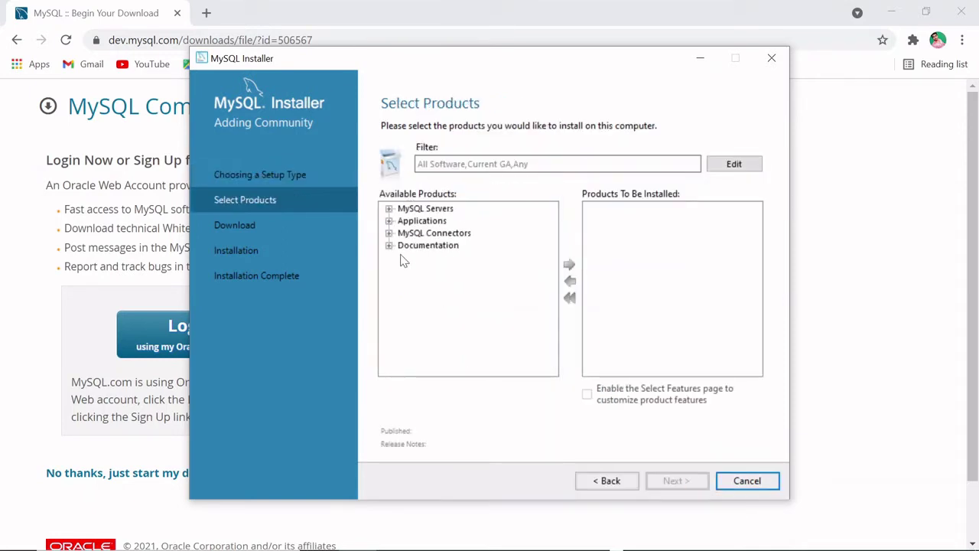
# Step: Add MySQL Server 8.0.26 - X64 to the install list
pyautogui.click(388, 209)
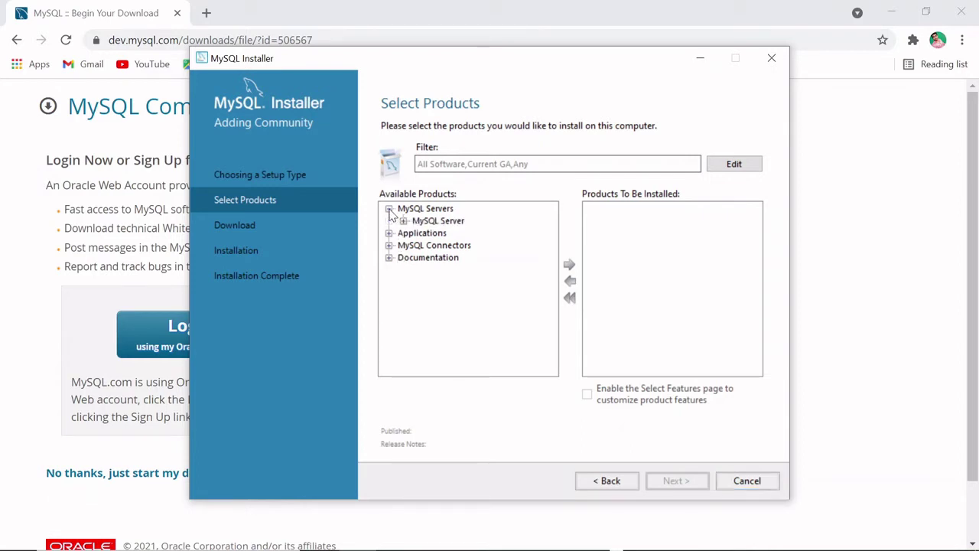
pyautogui.click(403, 221)
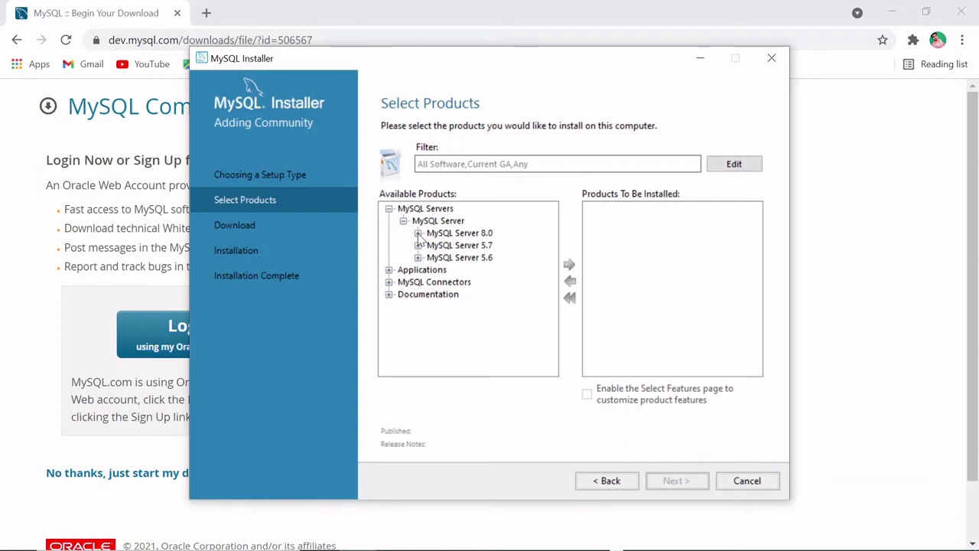
pyautogui.click(418, 233)
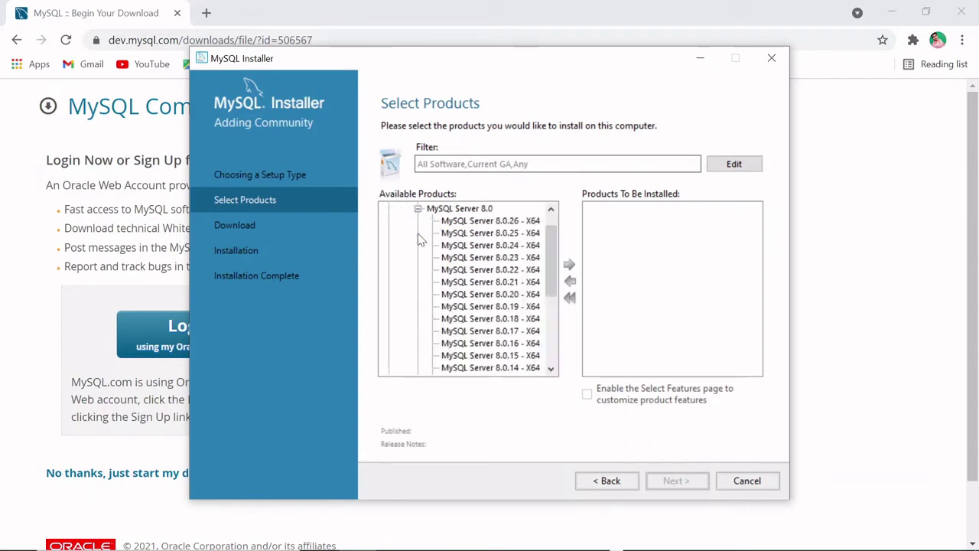
pyautogui.click(491, 223)
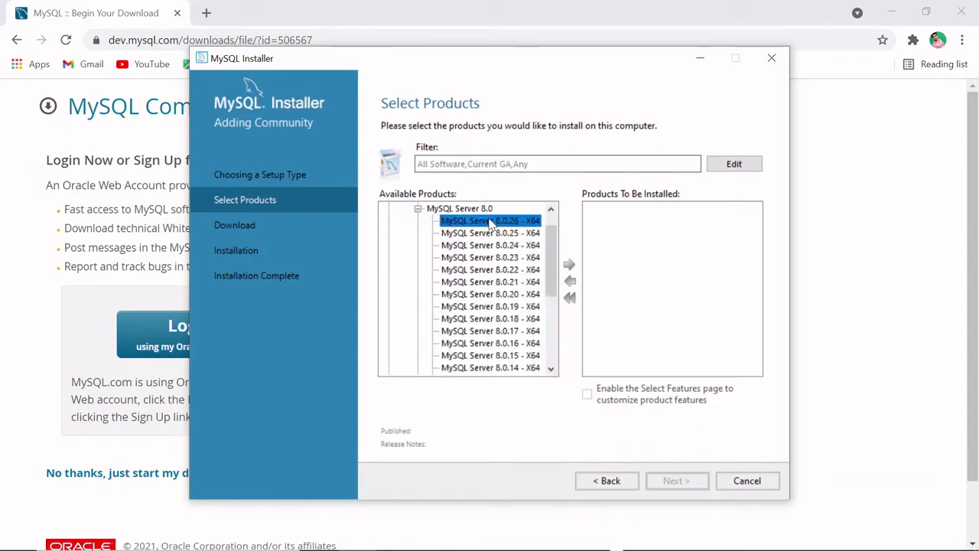
pyautogui.click(571, 266)
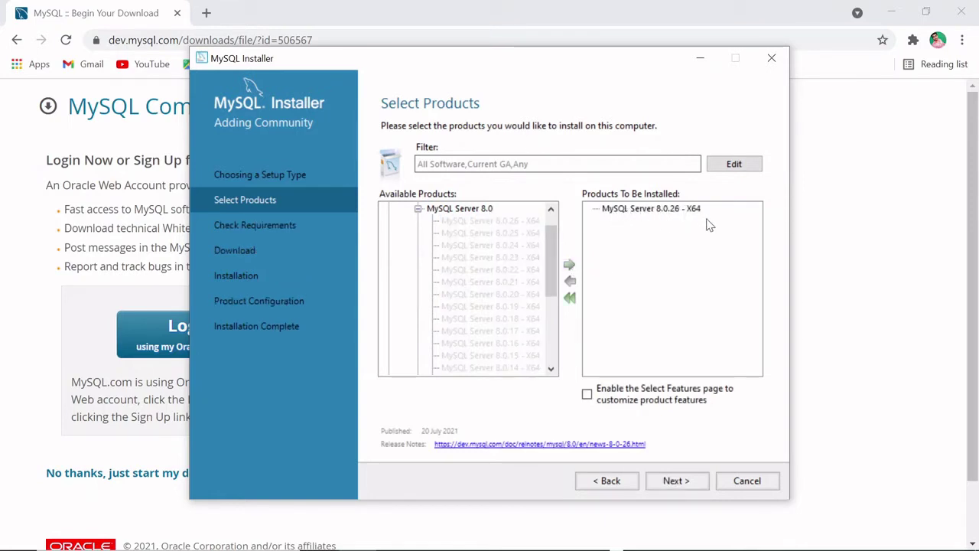
pyautogui.click(417, 209)
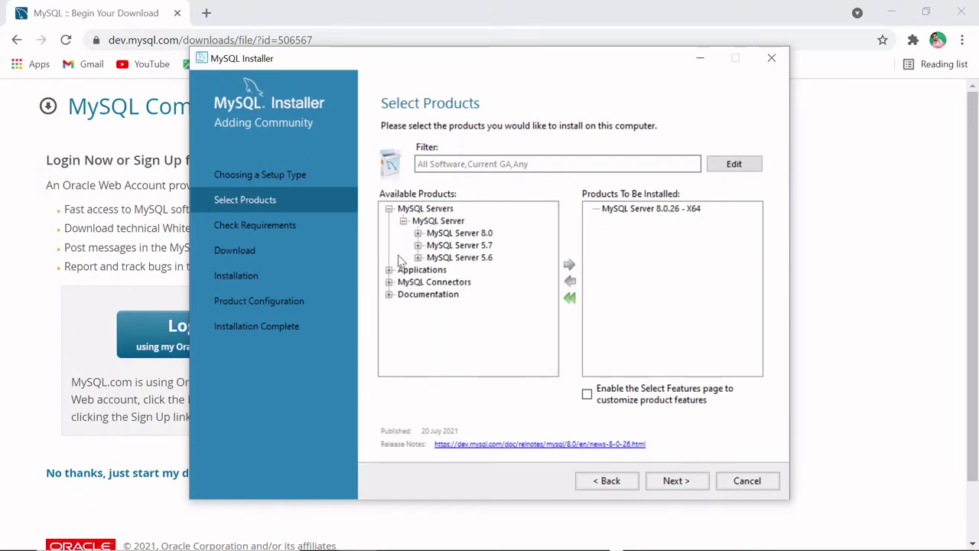
# Step: Add MySQL Workbench 8.0.26 to the install list
pyautogui.click(388, 270)
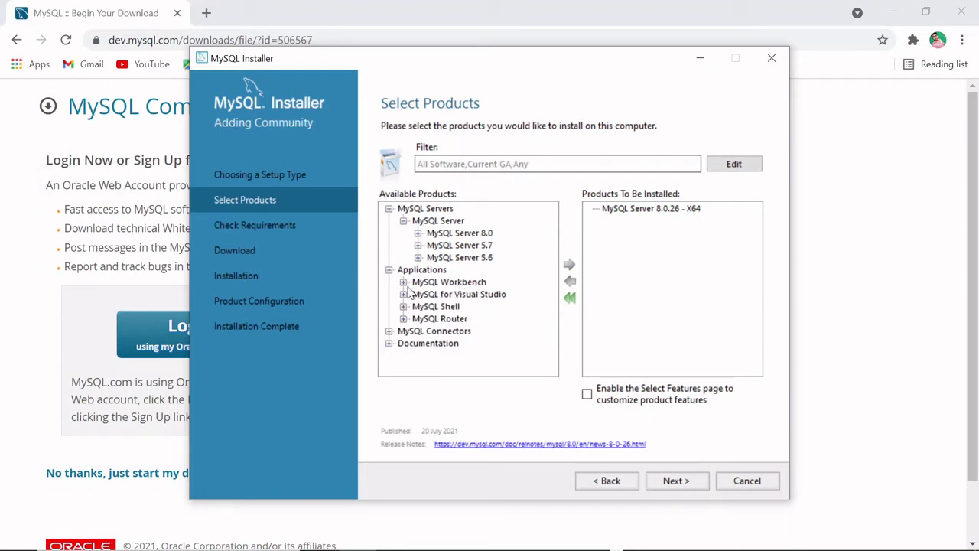
pyautogui.click(403, 282)
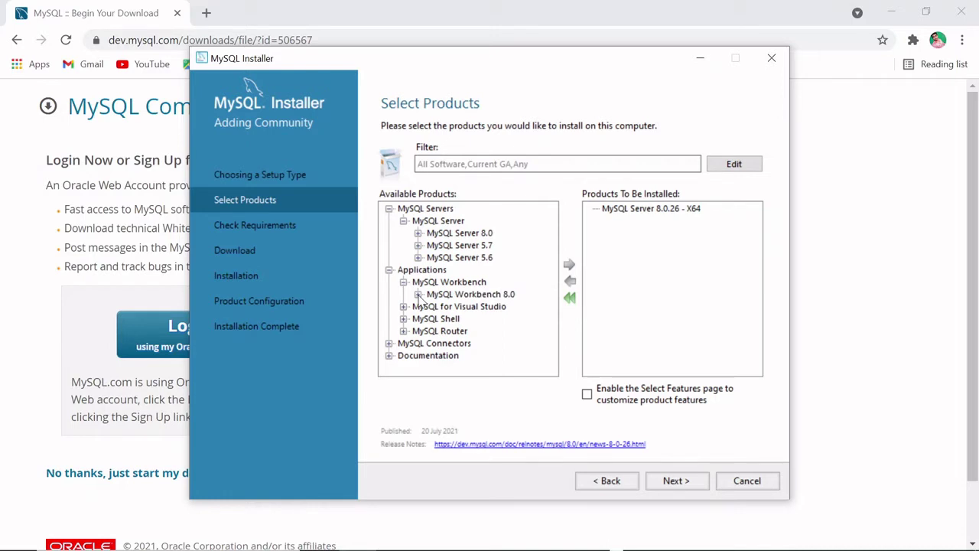
pyautogui.click(417, 294)
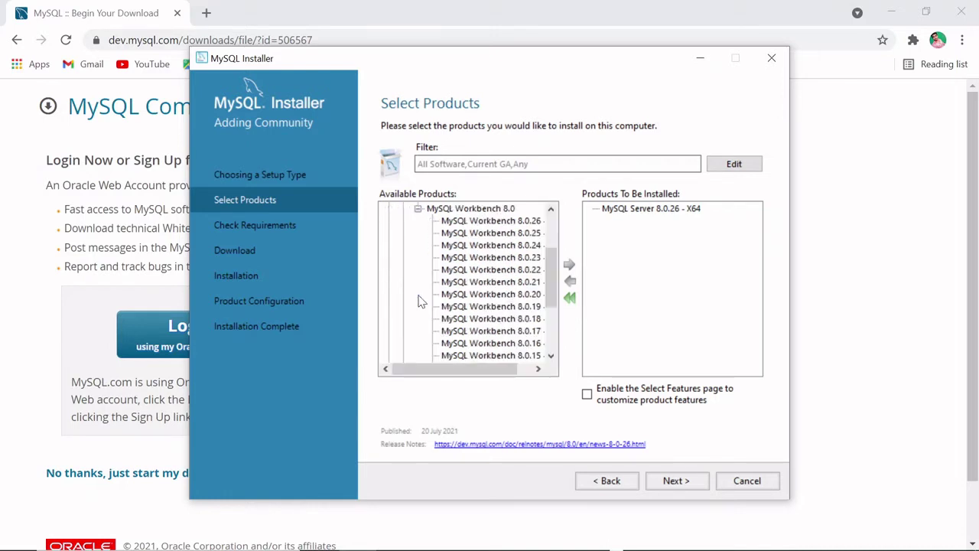
pyautogui.click(505, 222)
pyautogui.click(570, 267)
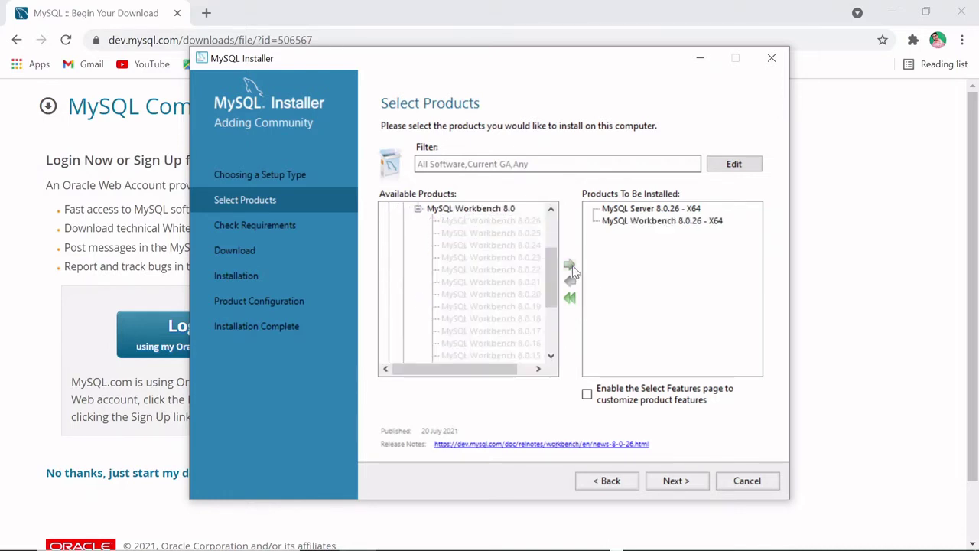
pyautogui.click(418, 209)
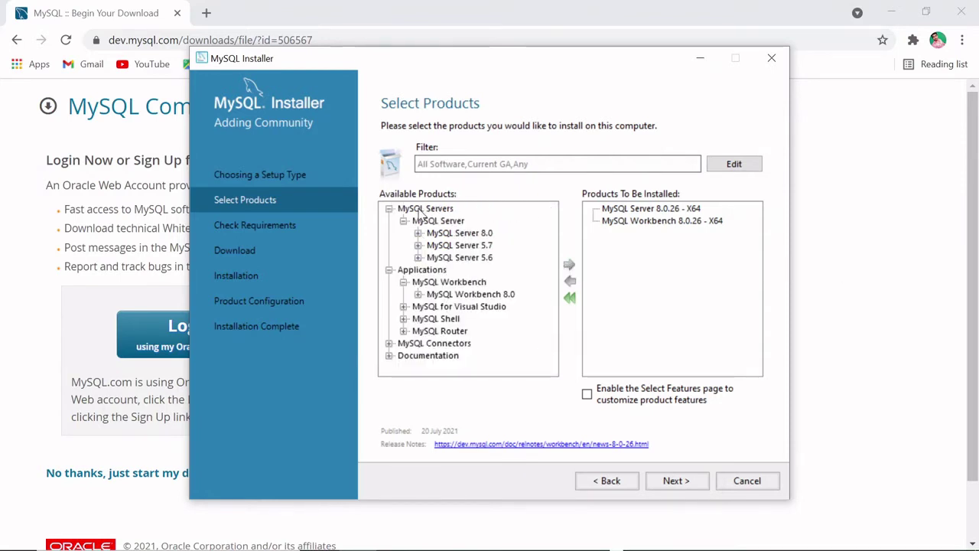
# Step: Add MySQL Shell 8.0.26 - X64 and continue to the requirements check
pyautogui.click(403, 318)
pyautogui.click(418, 330)
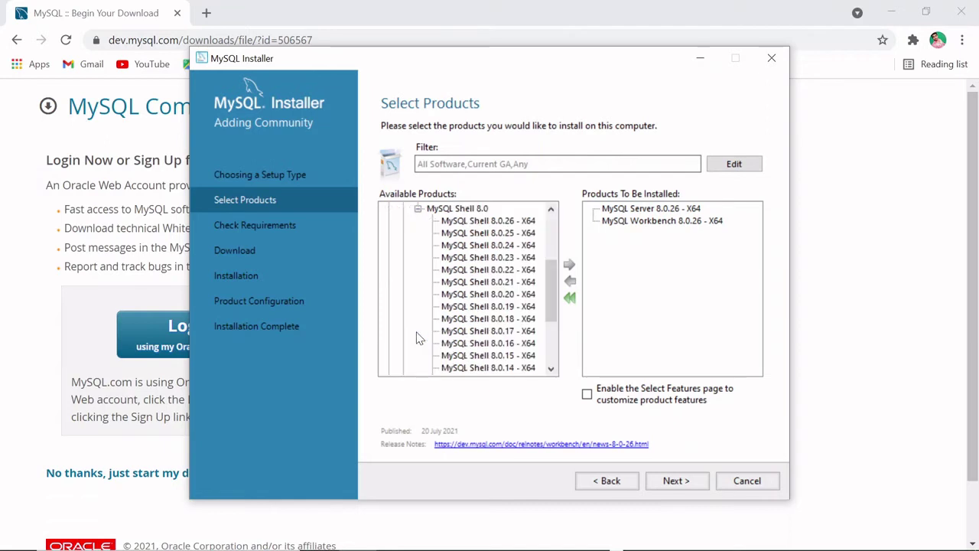
pyautogui.click(487, 221)
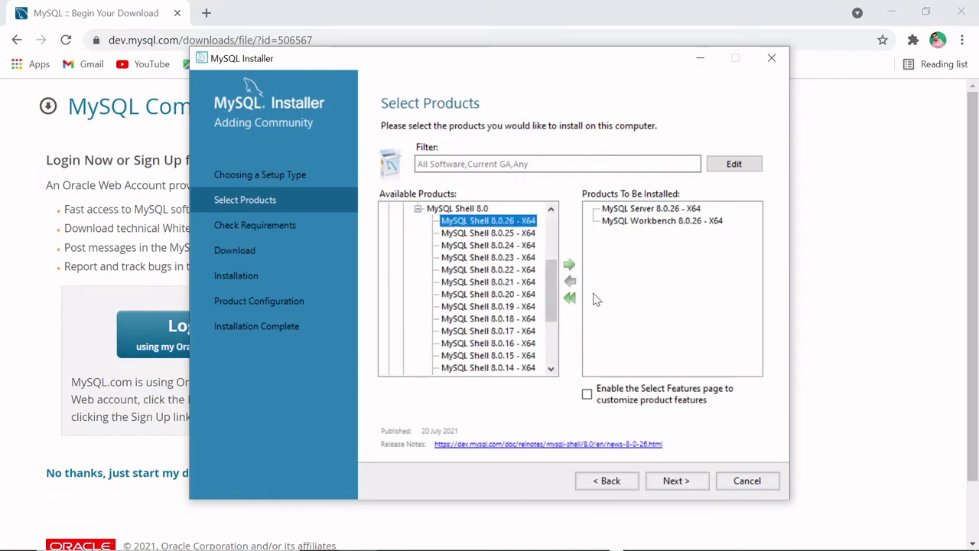
pyautogui.click(571, 268)
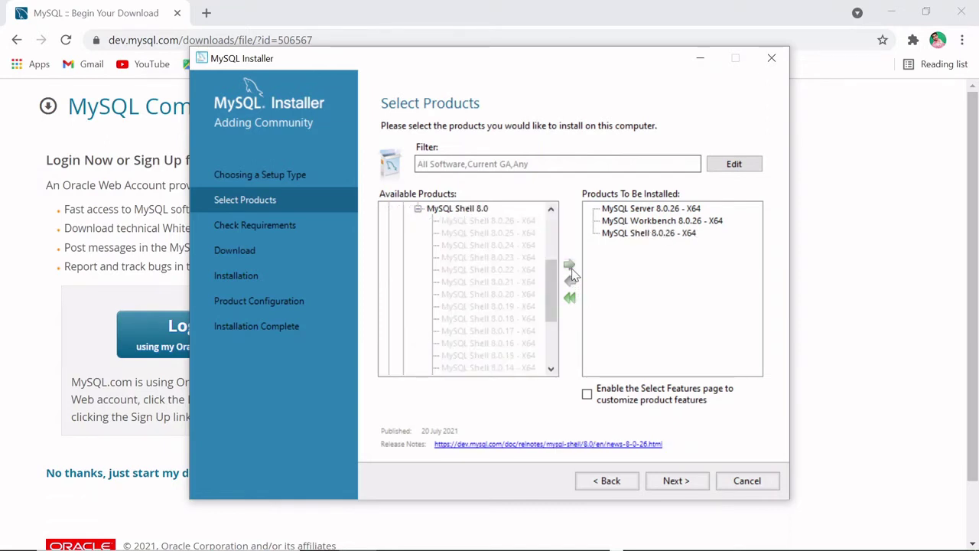
pyautogui.click(418, 208)
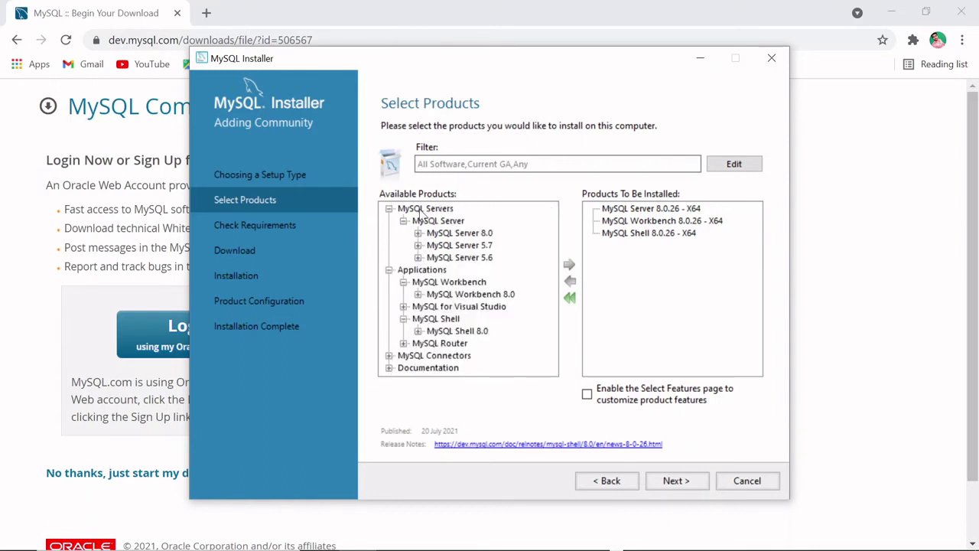
pyautogui.click(686, 480)
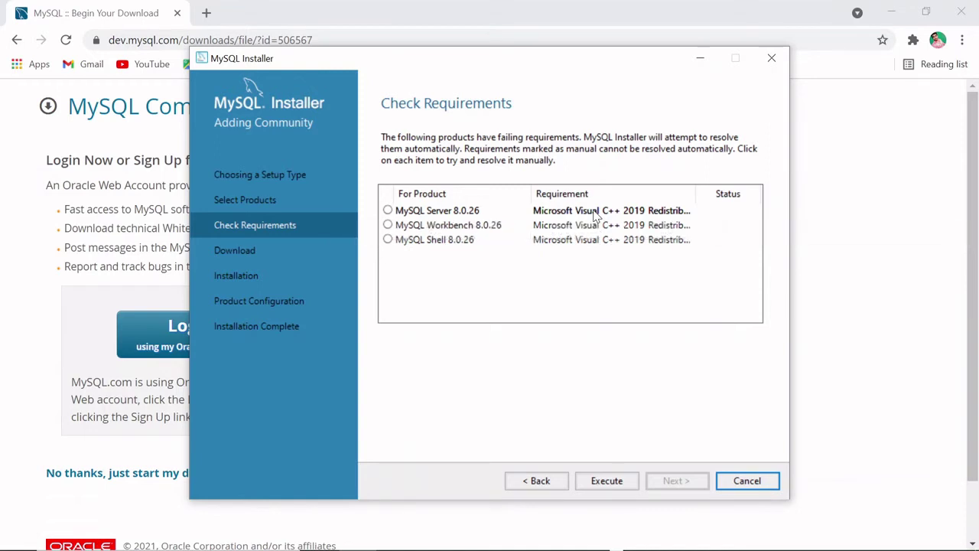
# Step: Auto-install the missing Microsoft Visual C++ 2019 Redistributable for MySQL Server 8.0.26
pyautogui.click(397, 215)
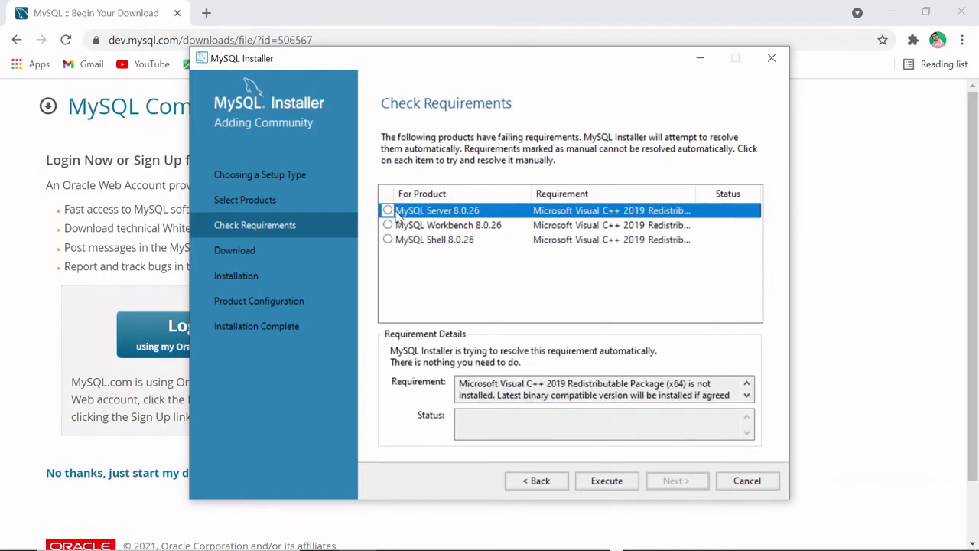
pyautogui.click(604, 488)
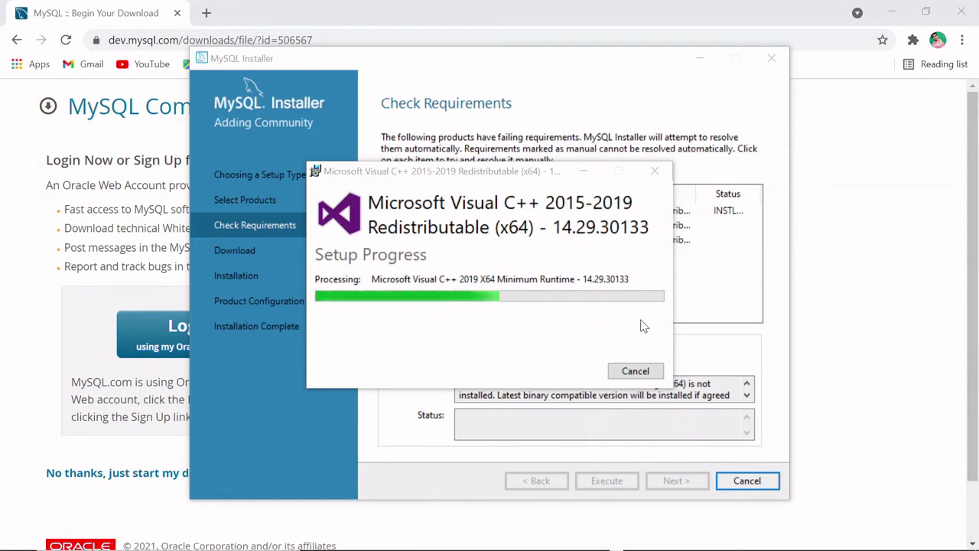
pyautogui.click(639, 373)
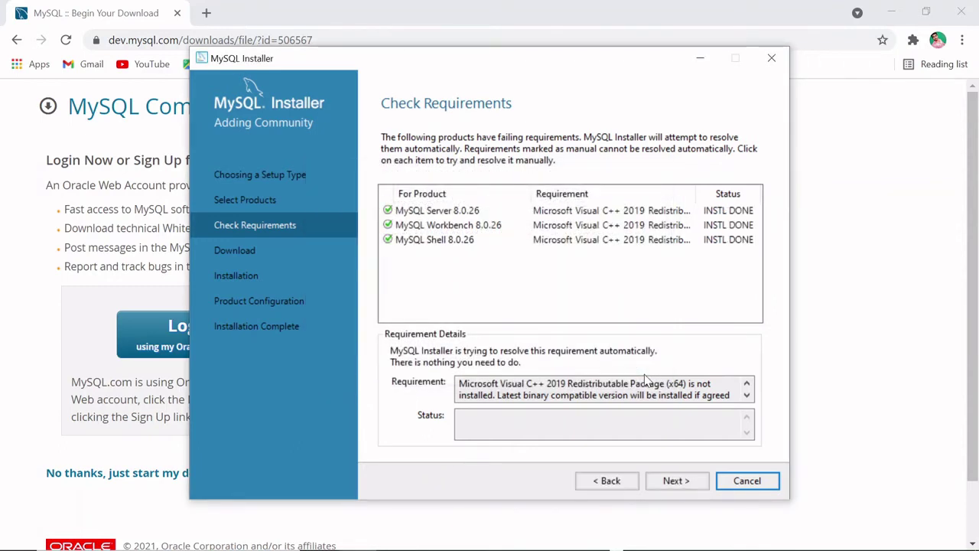
# Step: Download and install MySQL Server, Workbench and Shell 8.0.26 until all show Complete
pyautogui.click(679, 482)
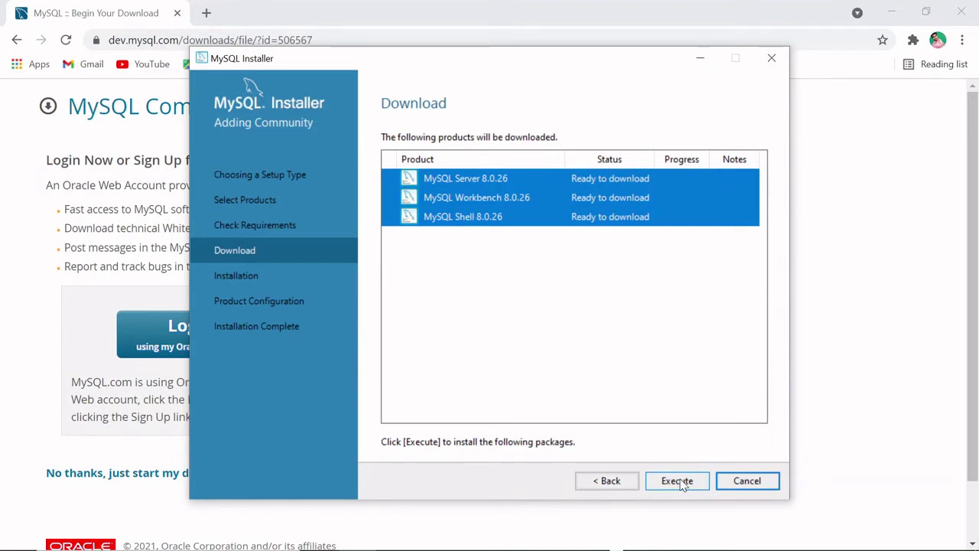
pyautogui.click(679, 481)
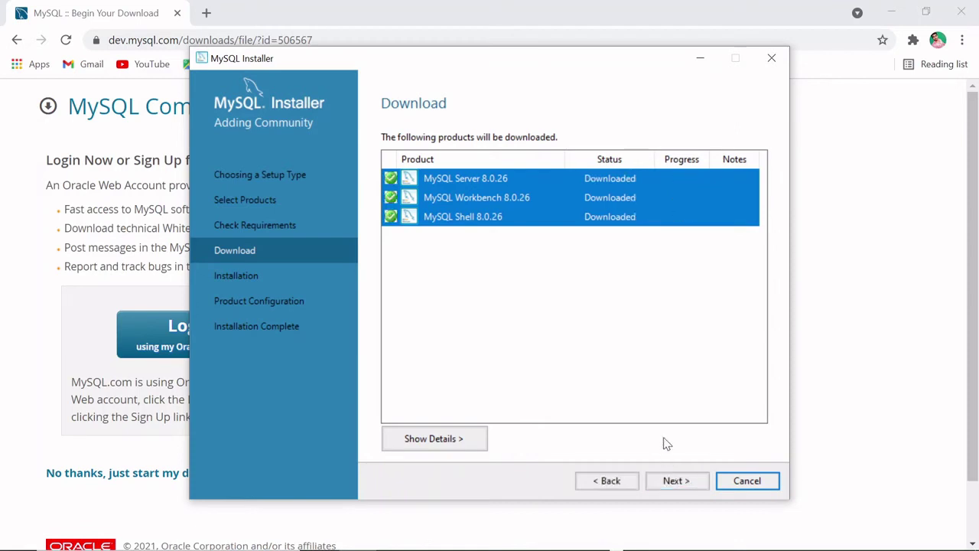
pyautogui.click(678, 481)
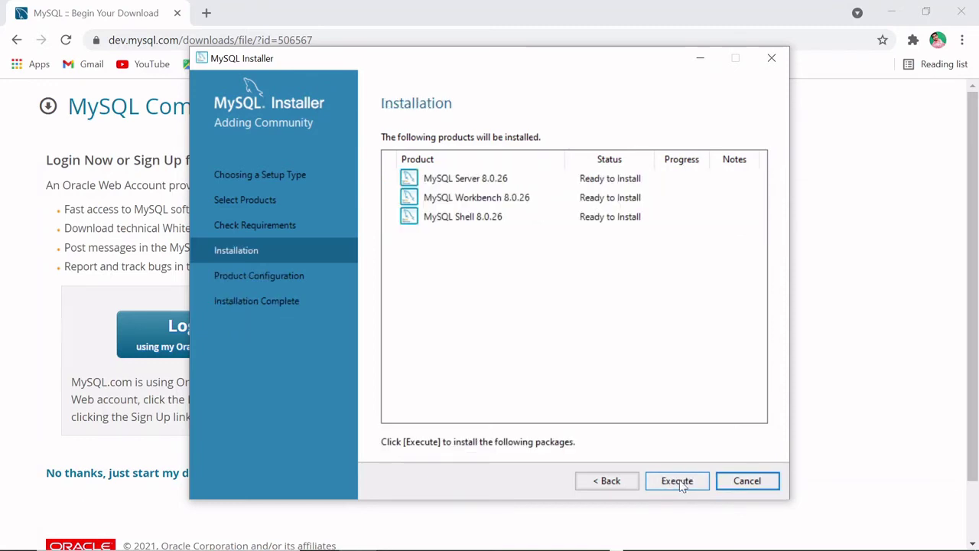
pyautogui.click(679, 481)
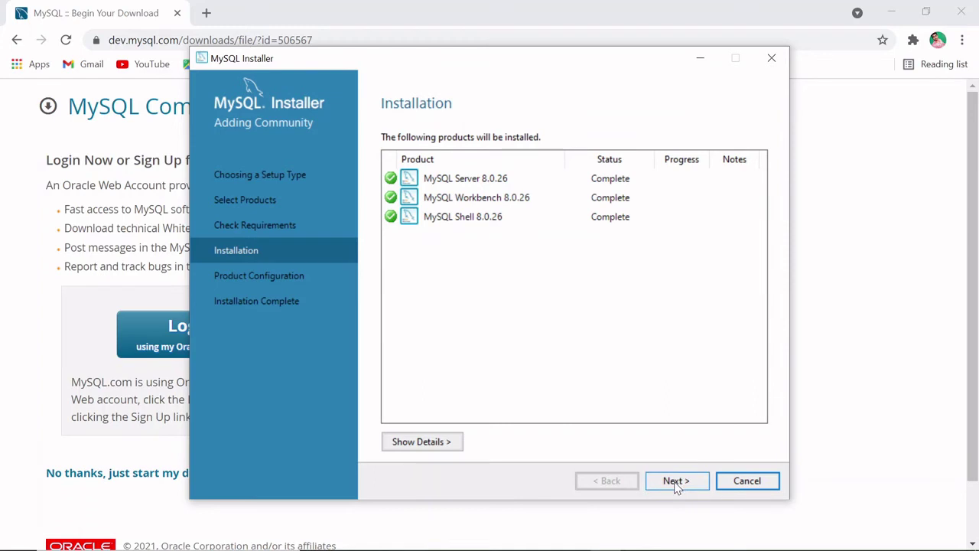
pyautogui.click(676, 482)
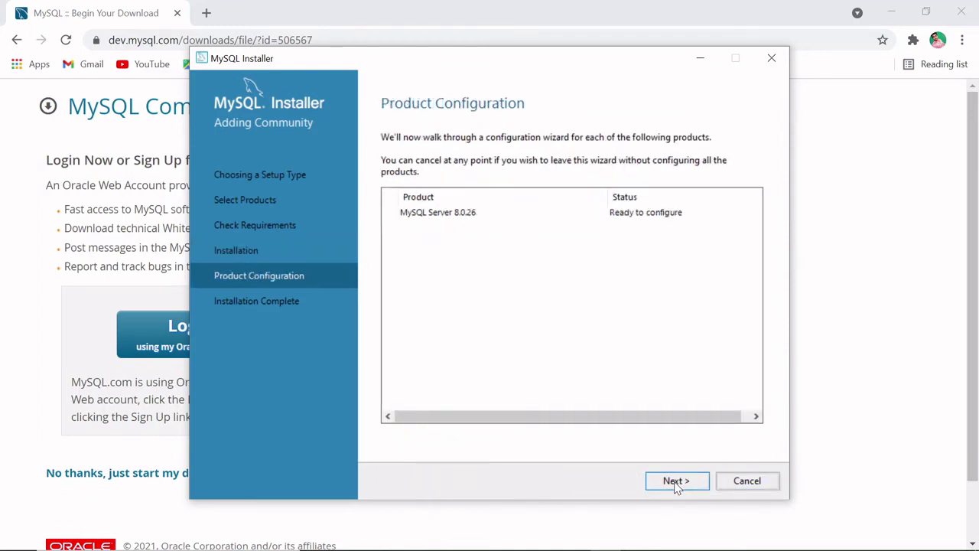
# Step: Keep Development Computer, port 3306 and strong password authentication for MySQL Server 8.0.26
pyautogui.click(676, 482)
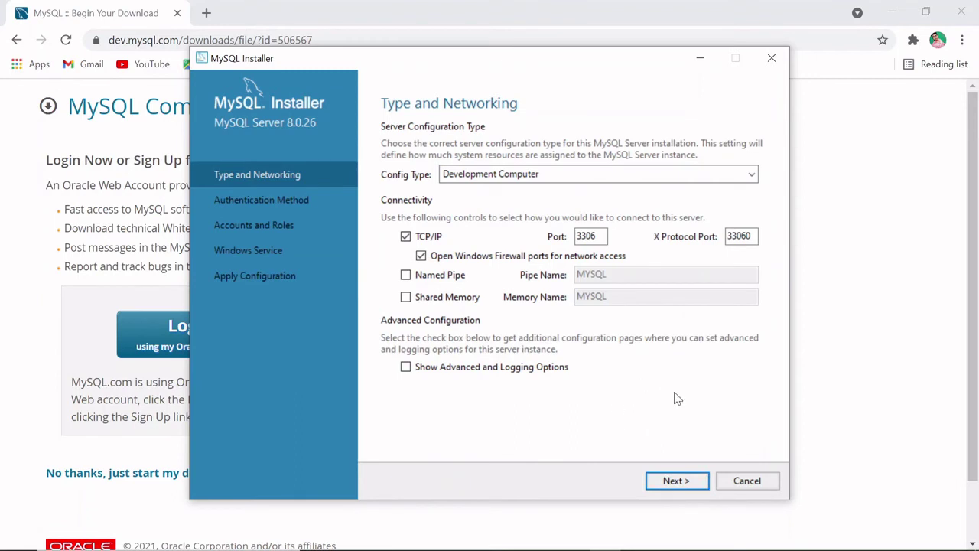
pyautogui.click(680, 482)
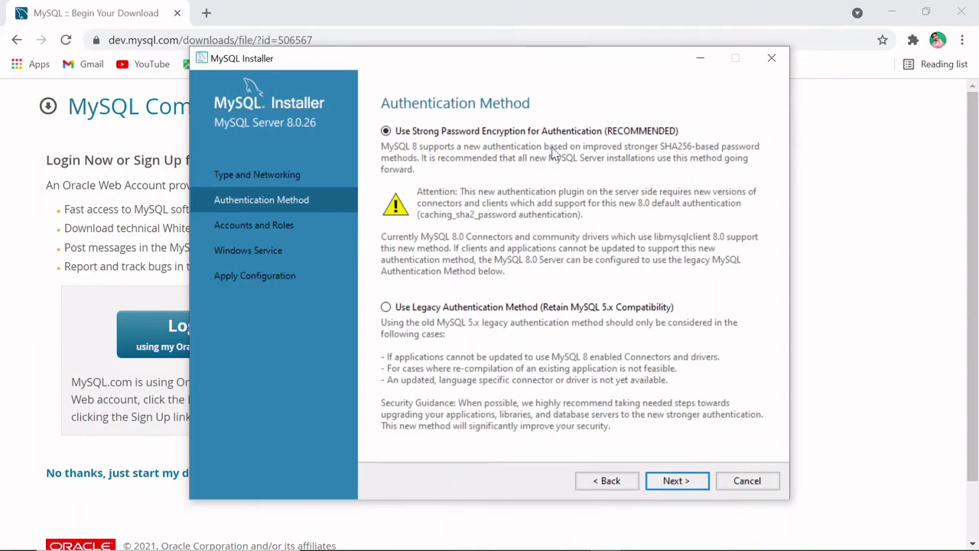
pyautogui.click(676, 480)
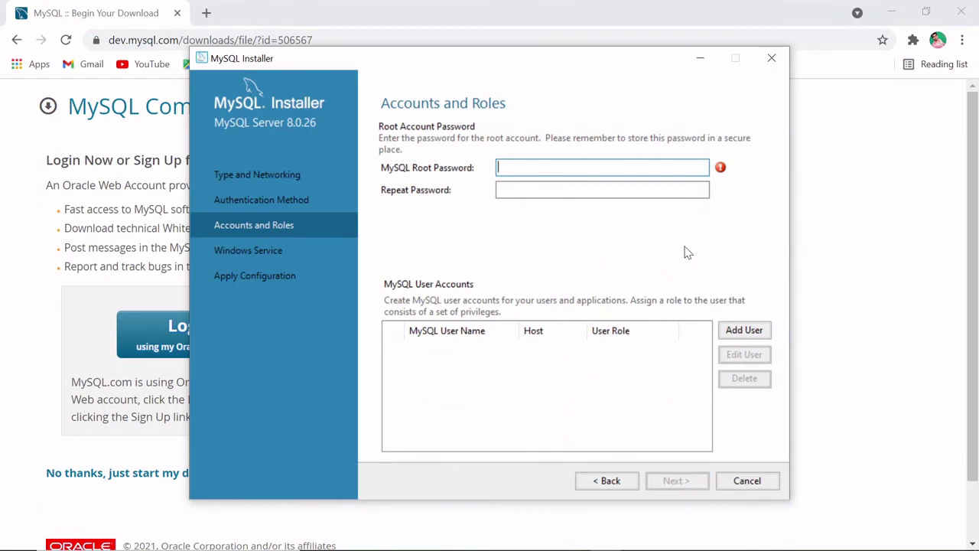
# Step: Set and confirm the root account password, keeping the default MySQL80 Windows service
pyautogui.write('r')
pyautogui.press('Tab')
pyautogui.write('root')
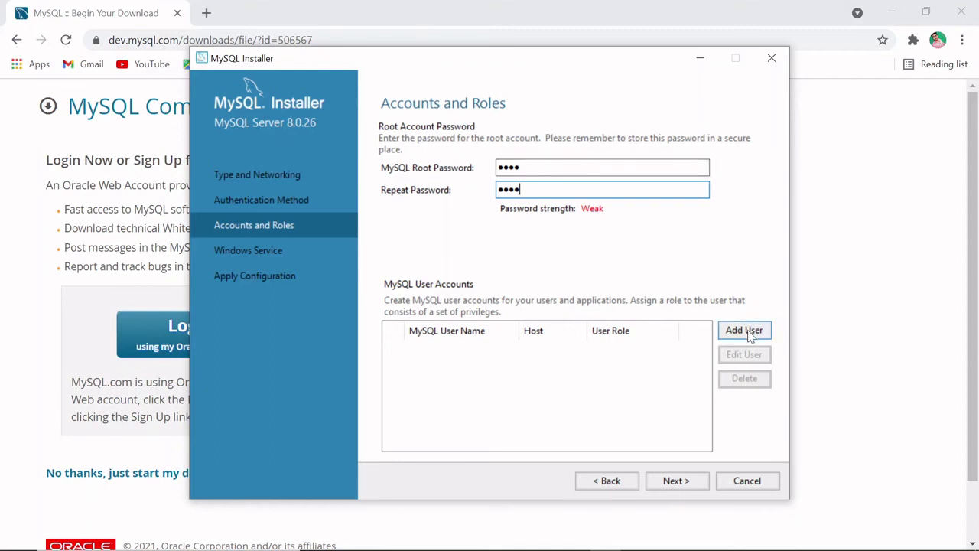
pyautogui.click(676, 480)
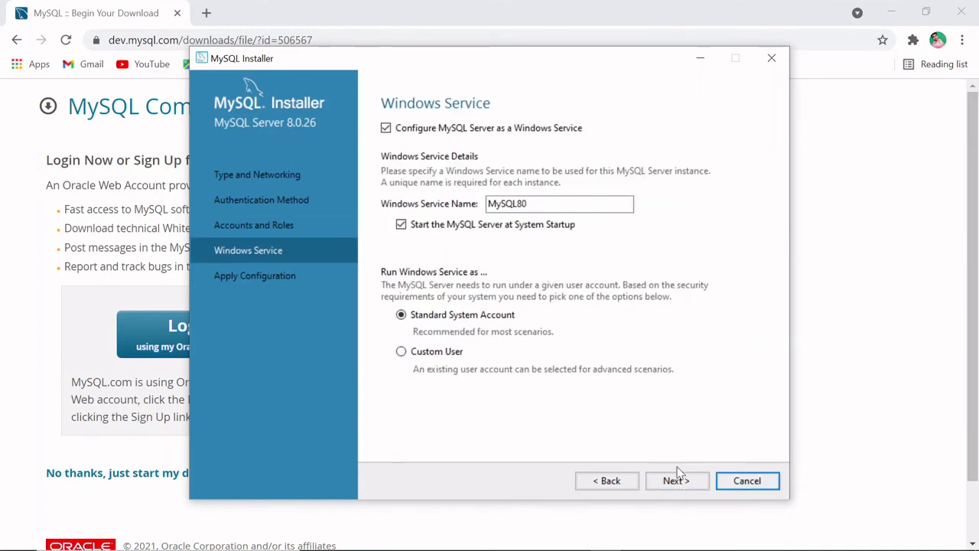
pyautogui.click(677, 481)
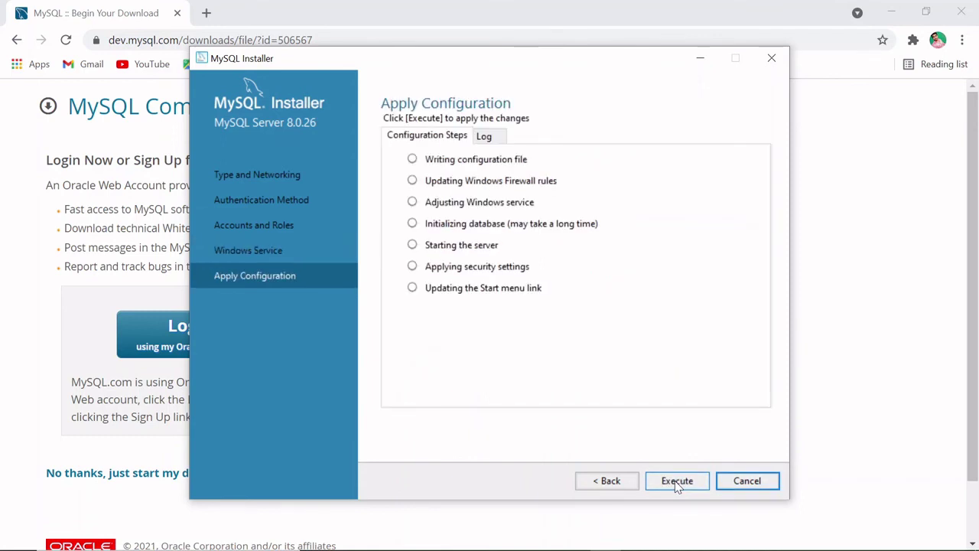
# Step: Apply the MySQL Server 8.0.26 configuration and finish at Installation Complete
pyautogui.click(676, 482)
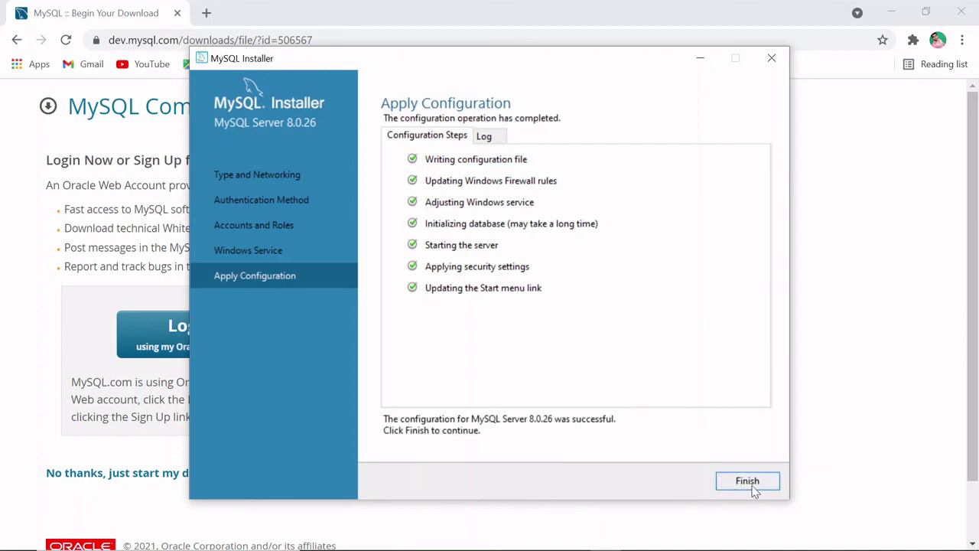
pyautogui.click(748, 481)
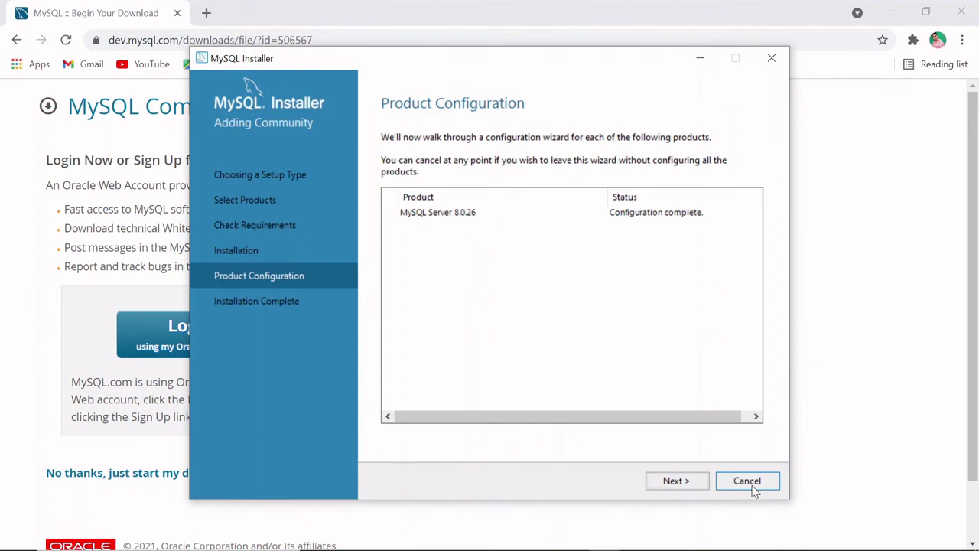
pyautogui.click(676, 481)
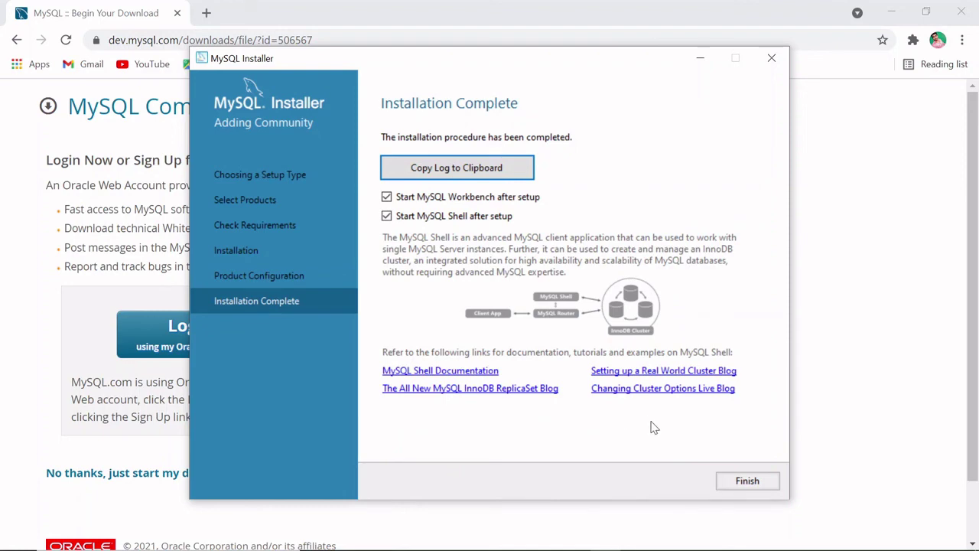
pyautogui.click(745, 482)
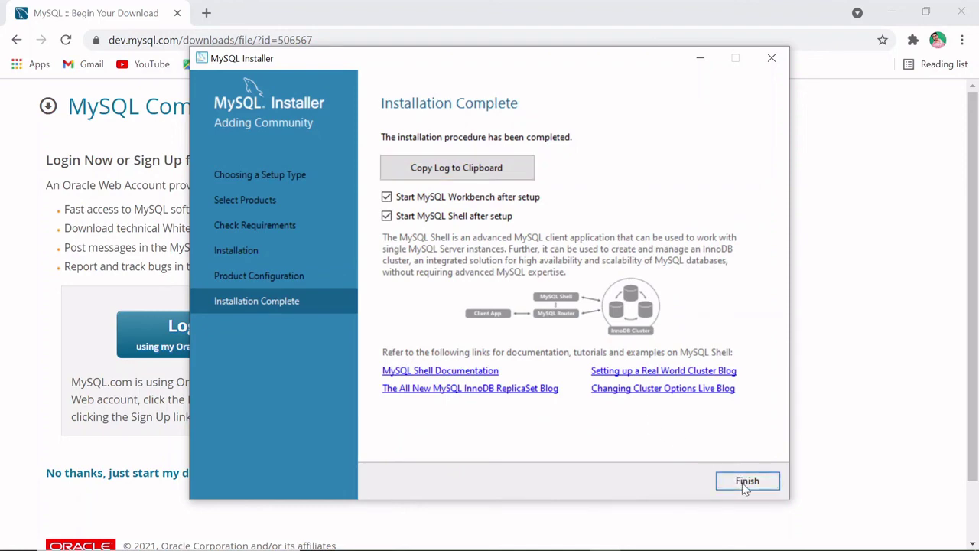